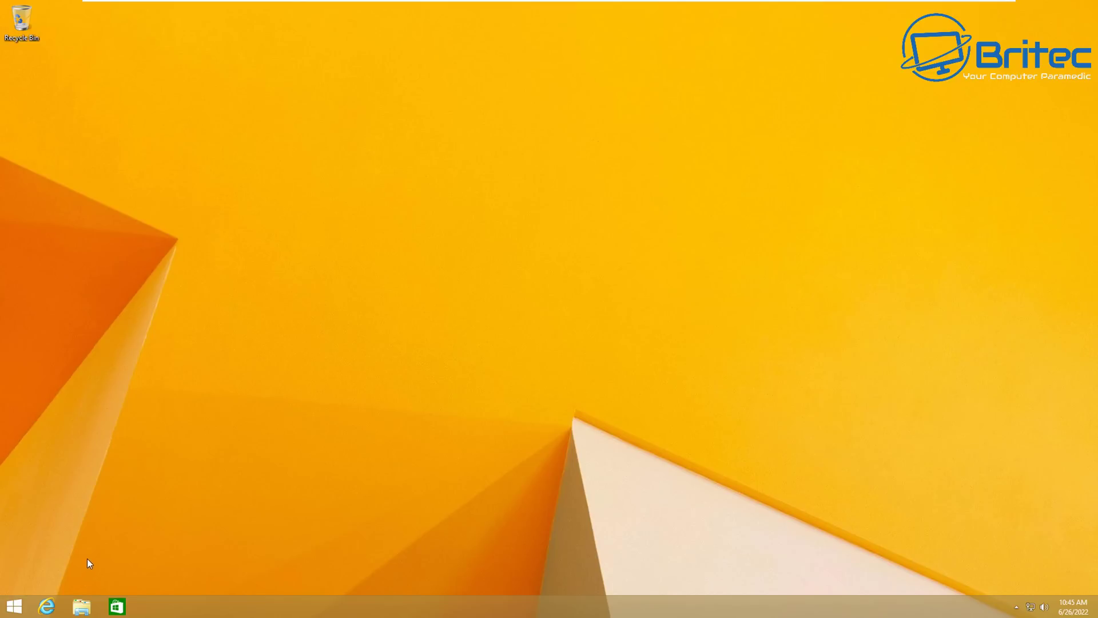
left_click(16, 606)
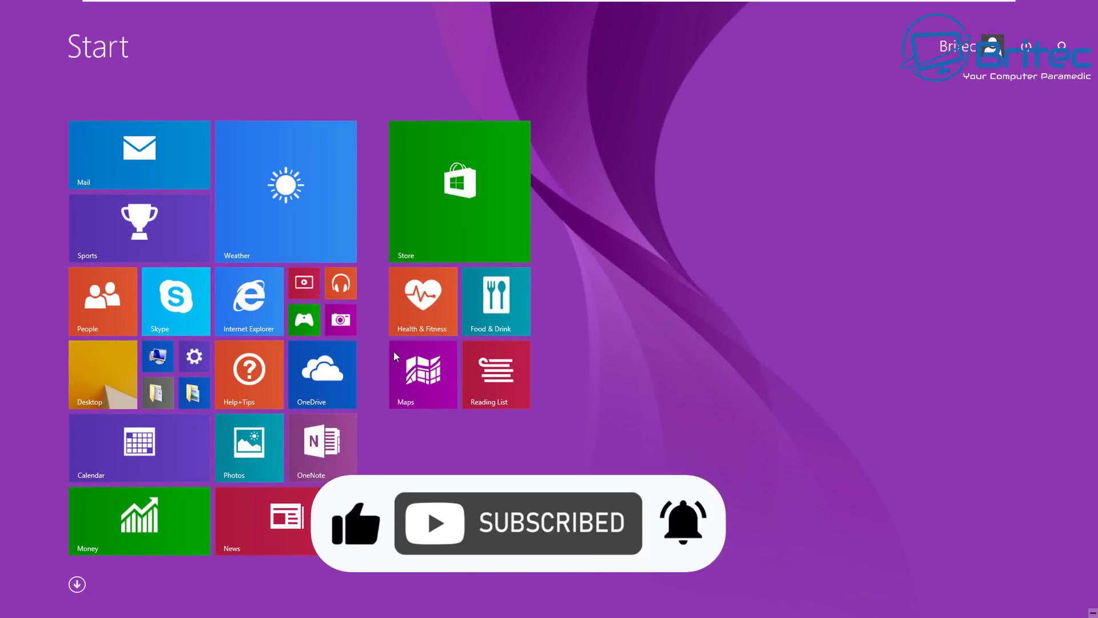
left_click(197, 356)
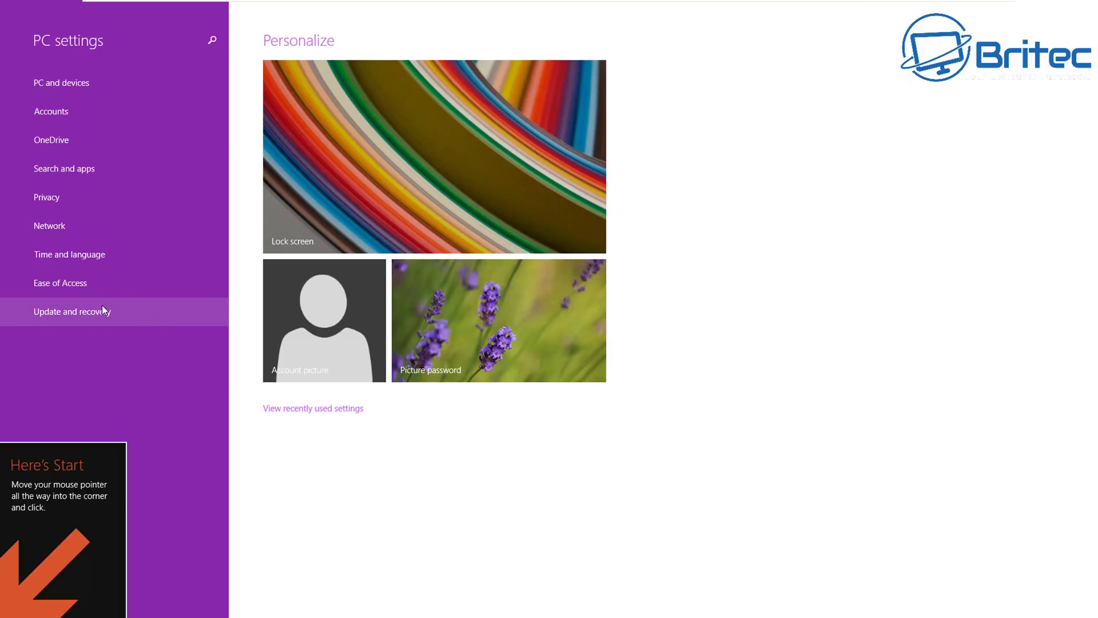
left_click(79, 85)
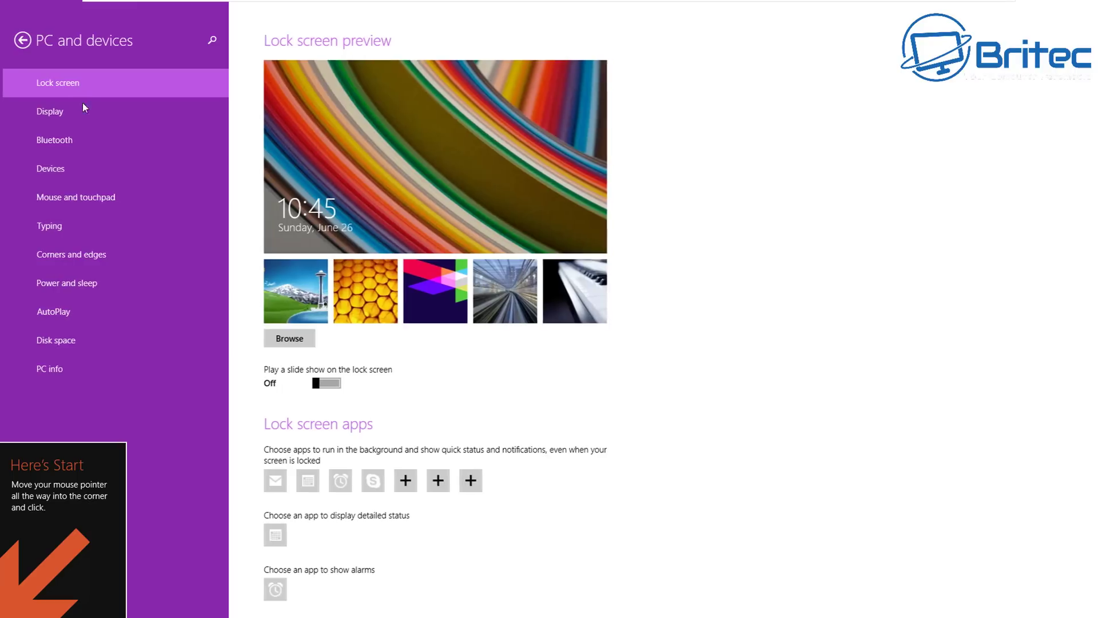
left_click(72, 370)
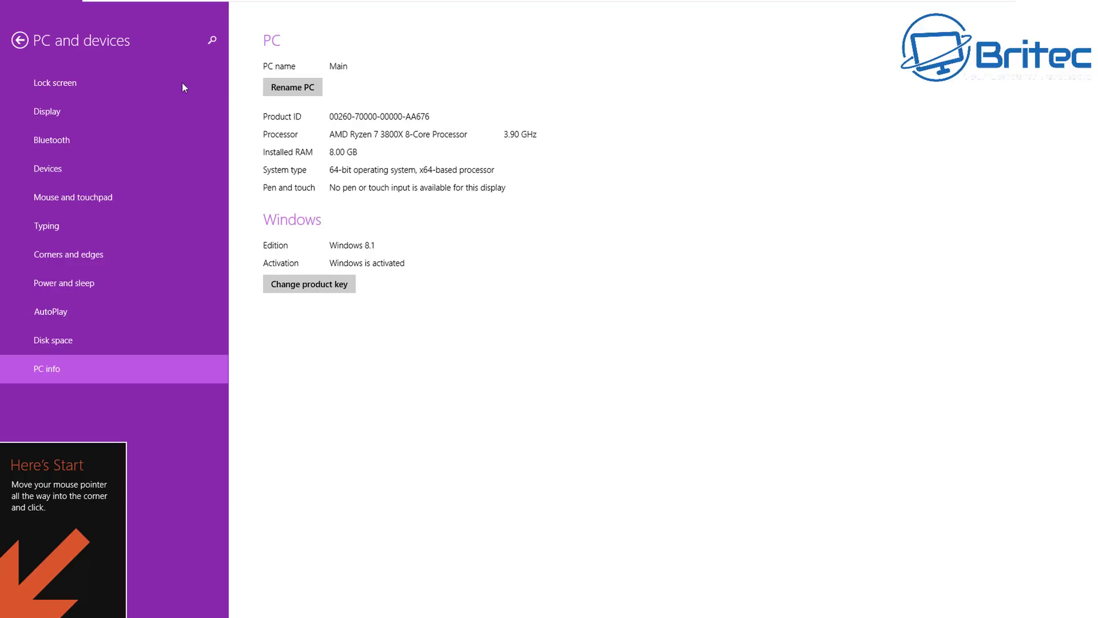
left_click(20, 40)
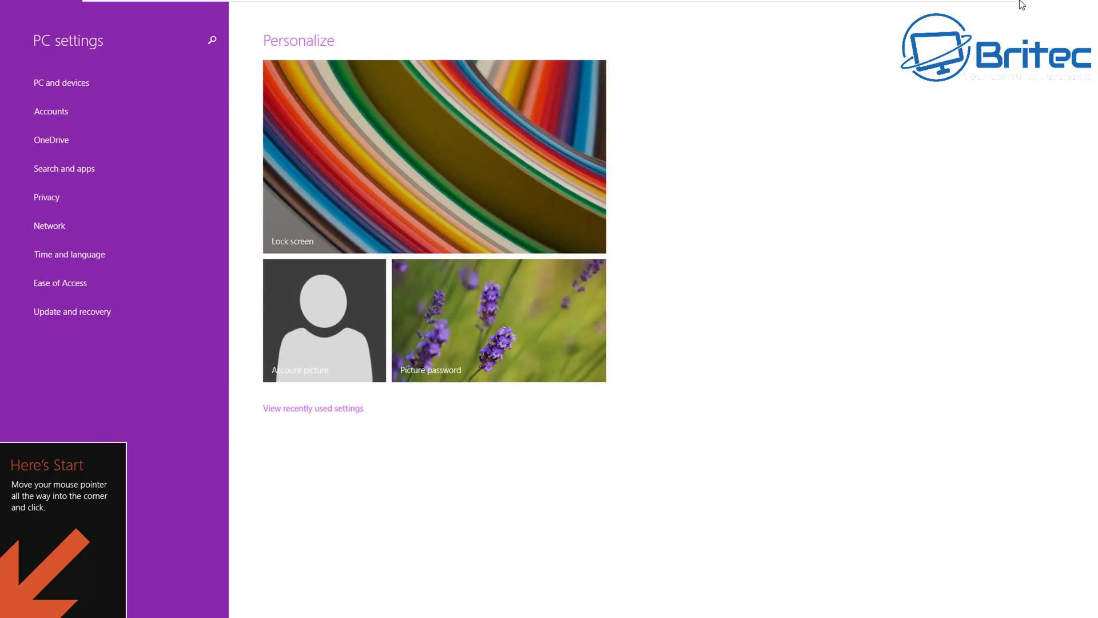
left_click(1089, 9)
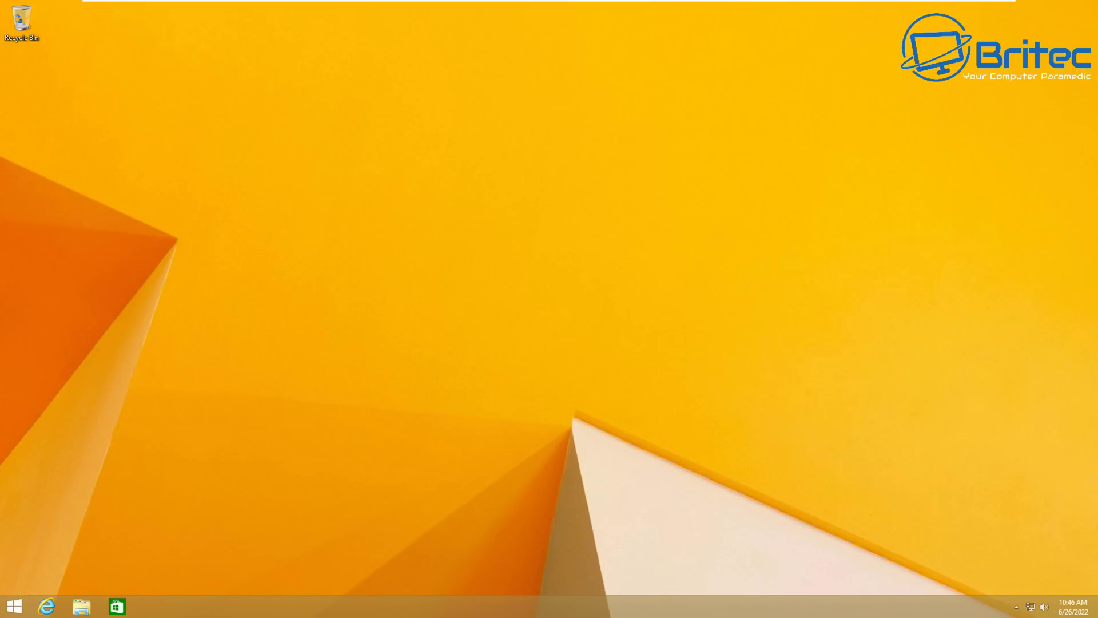
left_click(14, 606)
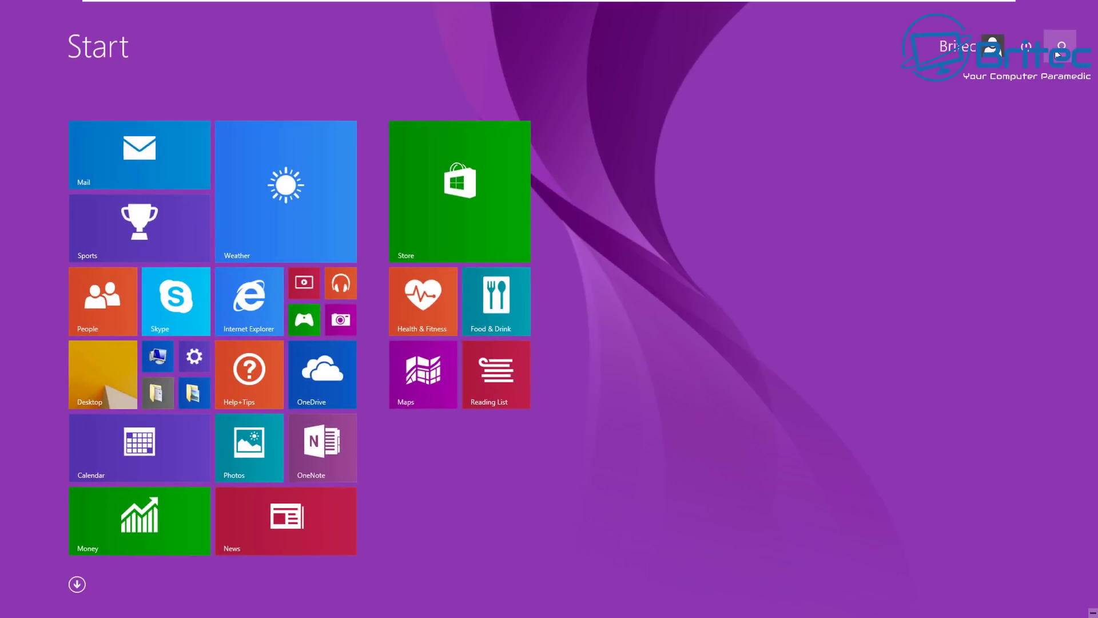
left_click(1056, 54)
type("winver")
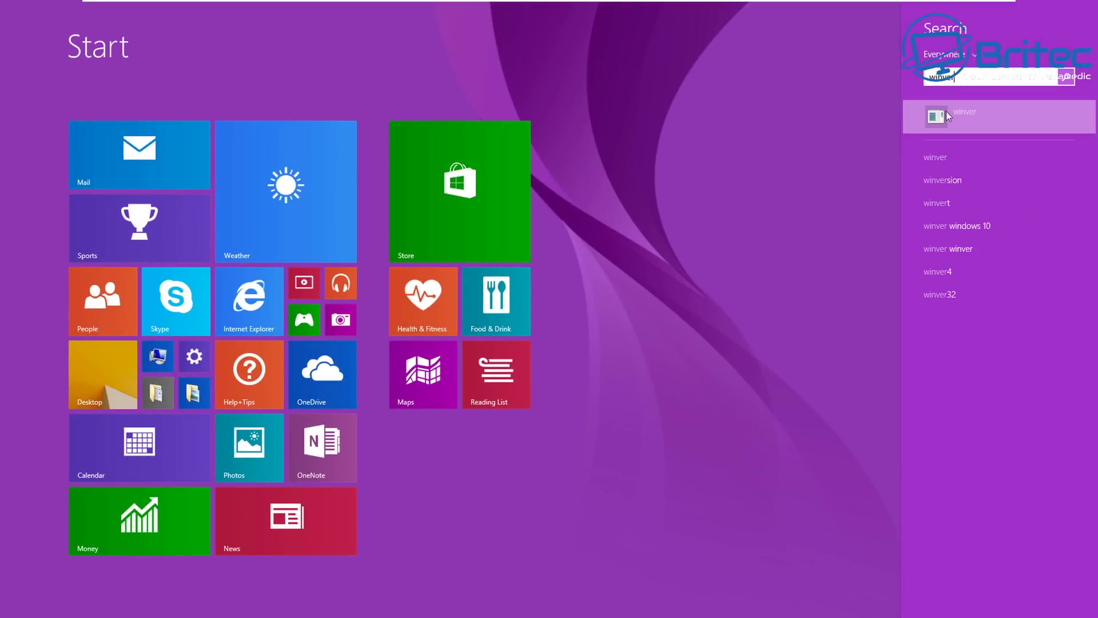
left_click(946, 111)
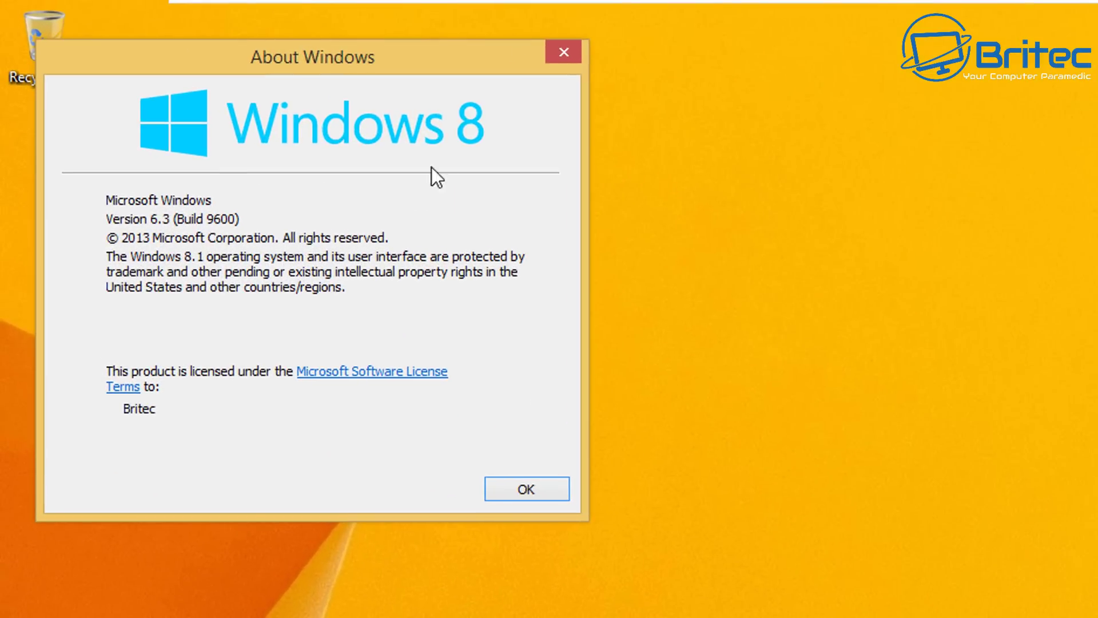
left_click(568, 53)
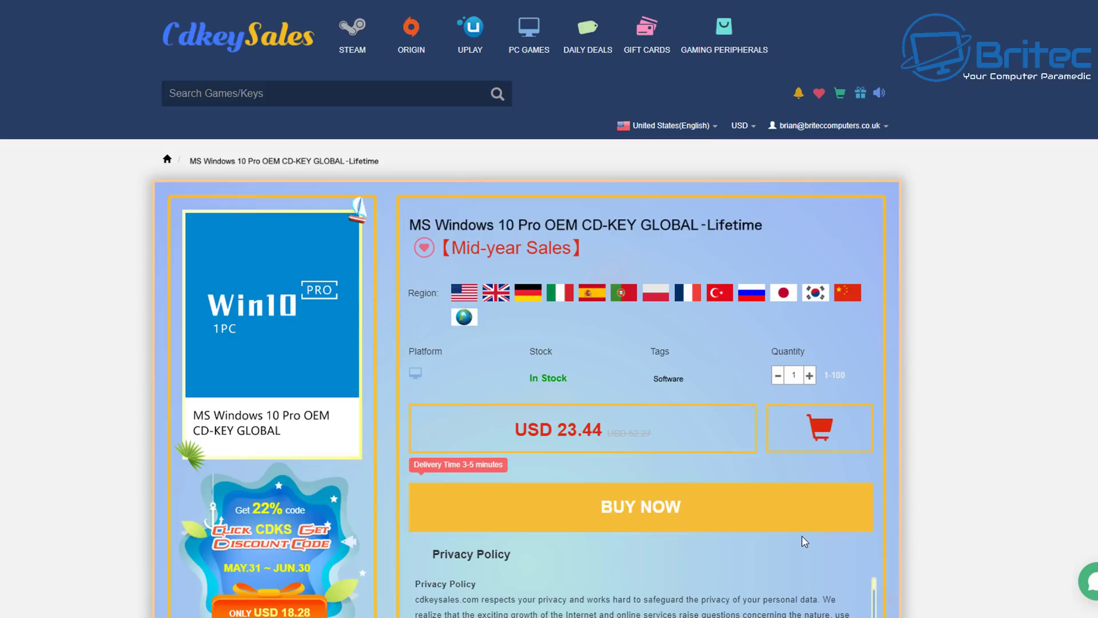
left_click(644, 515)
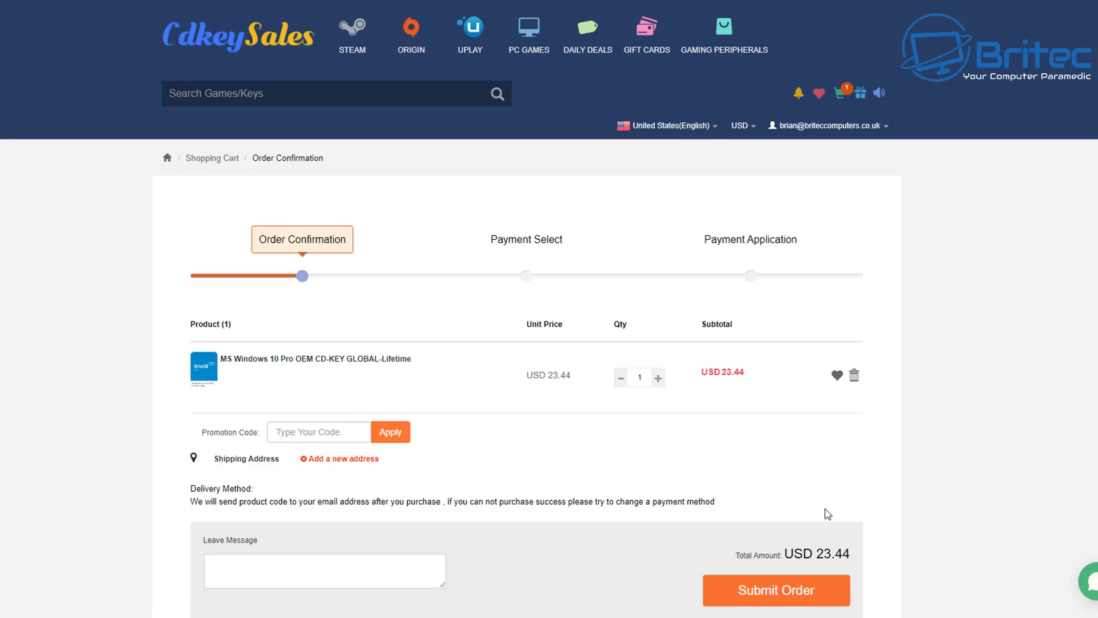
left_click(343, 433)
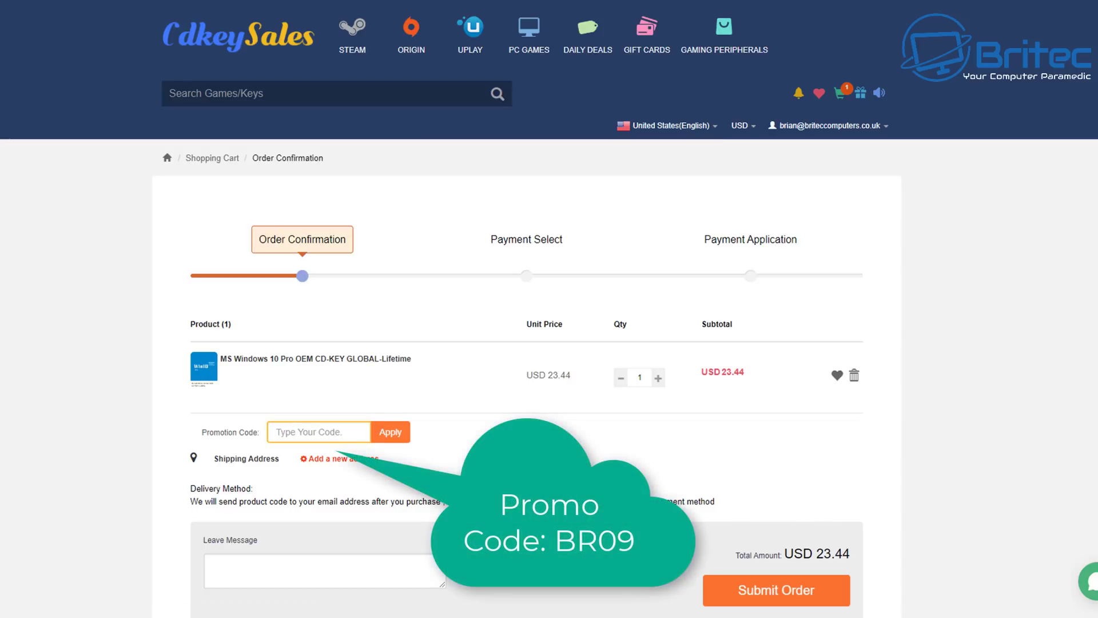
type("BR0")
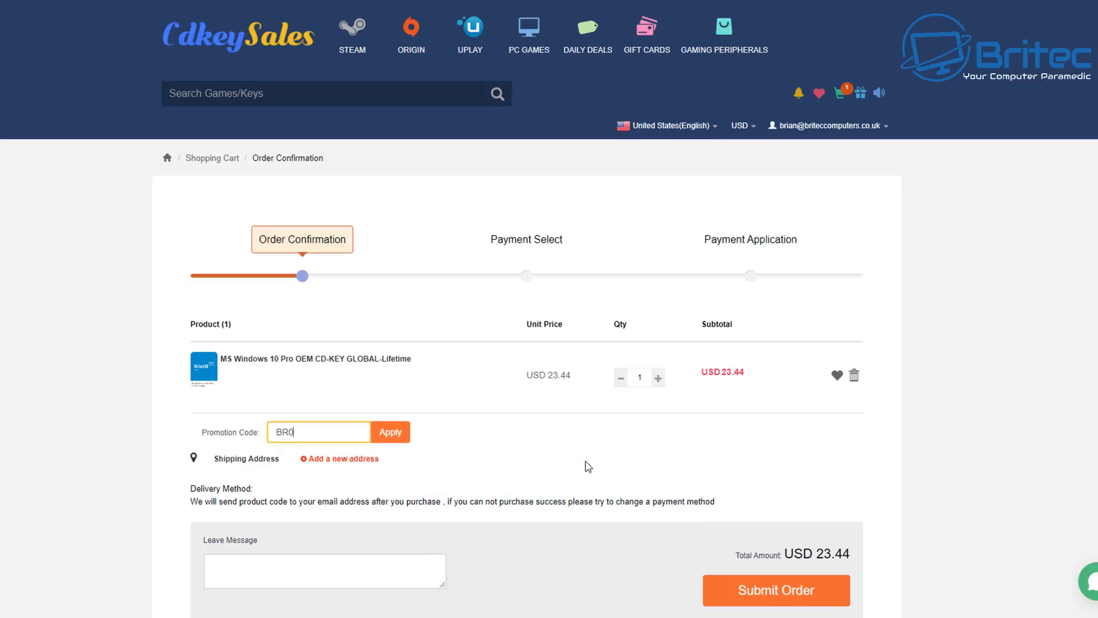
type("9")
left_click(396, 437)
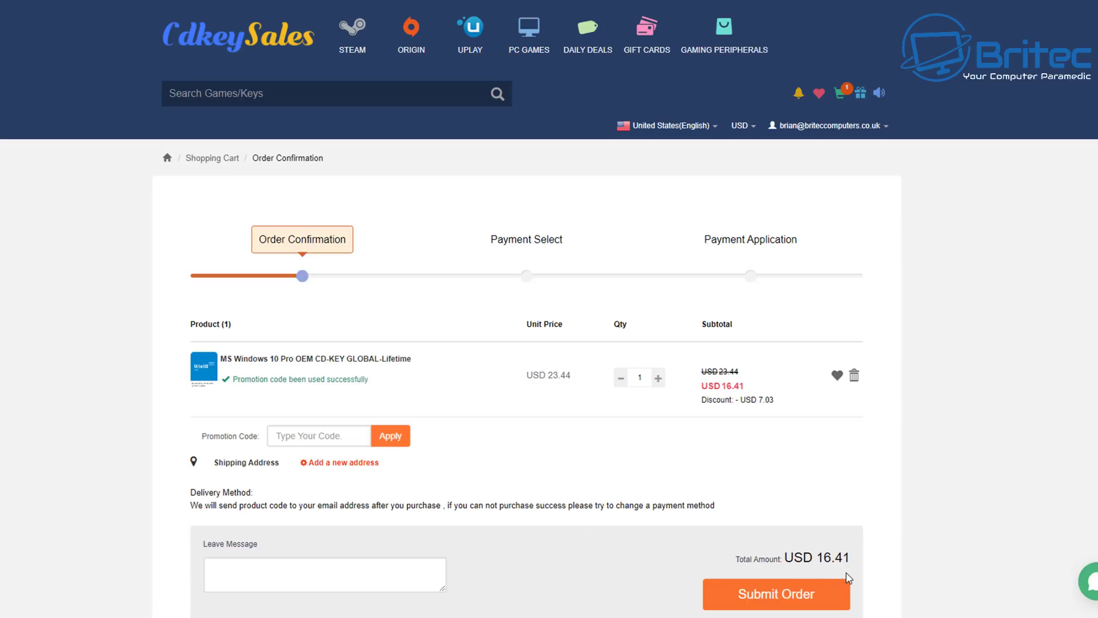
left_click(800, 603)
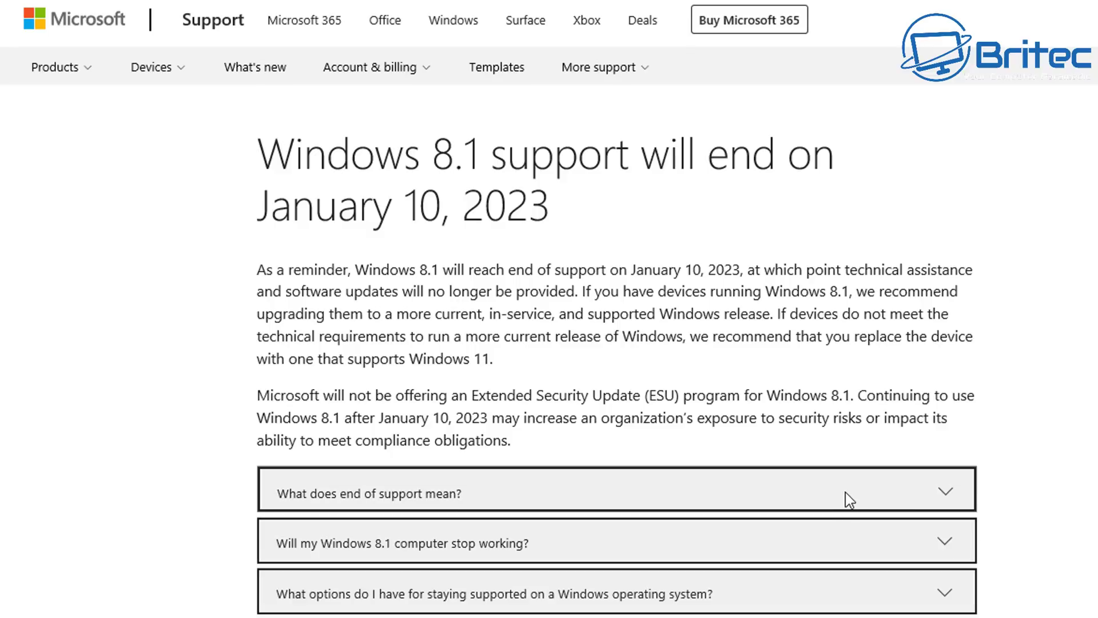
left_click(773, 501)
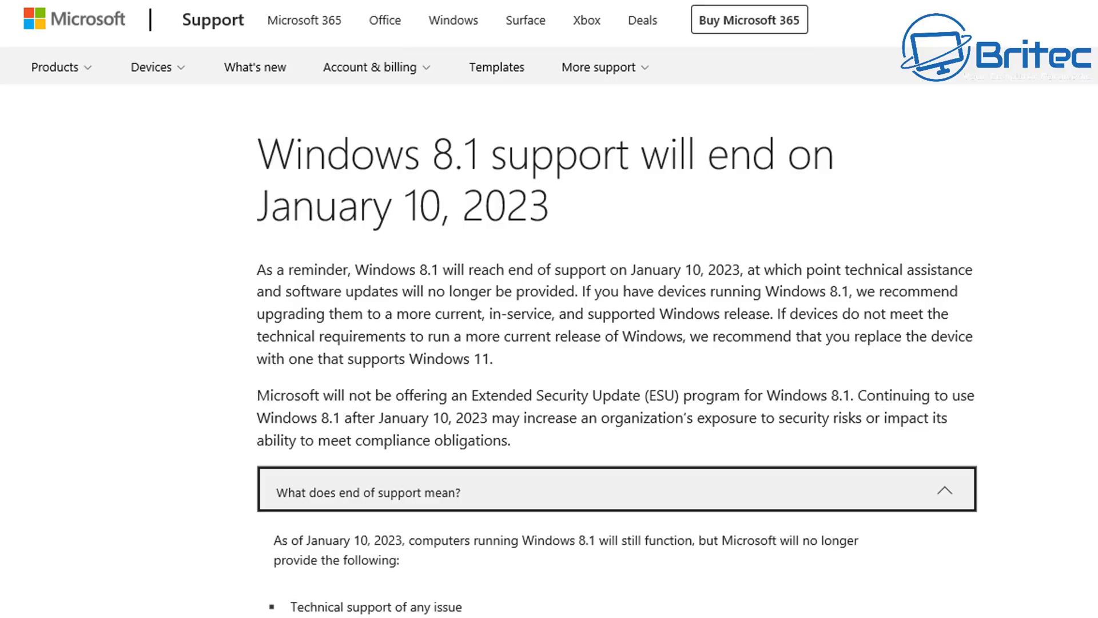
left_click(902, 501)
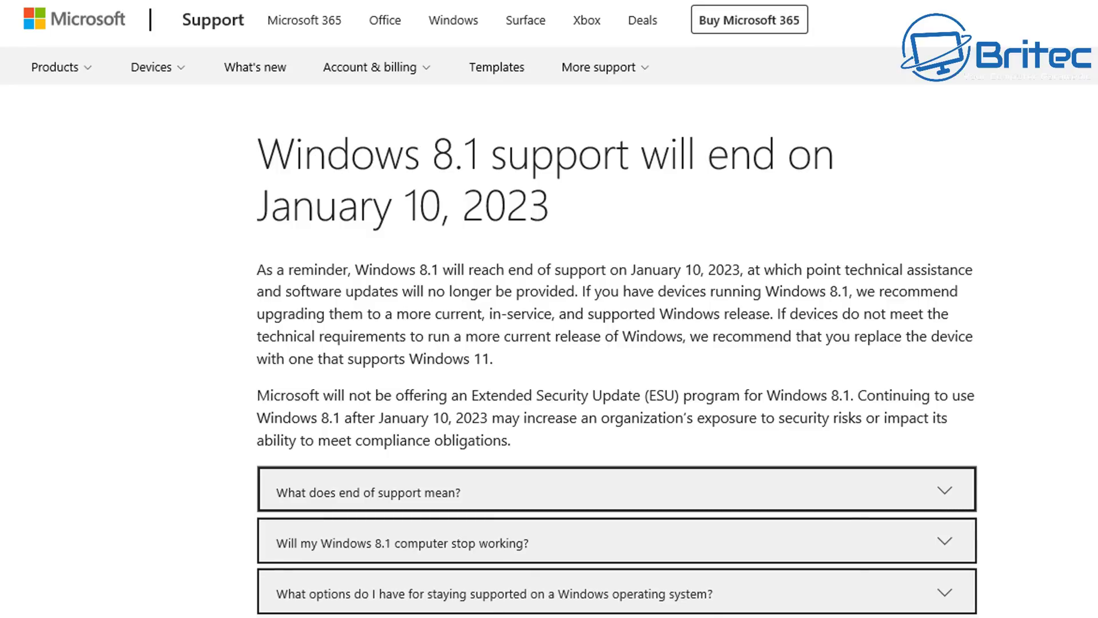
scroll(549, 309, "down", 2)
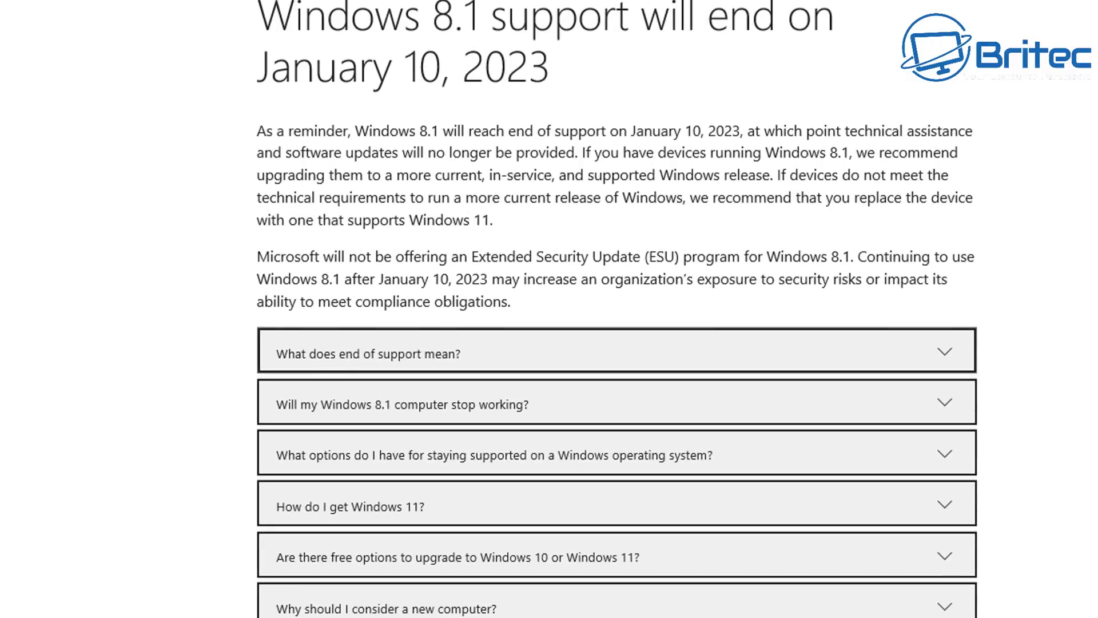
scroll(616, 309, "down", 4)
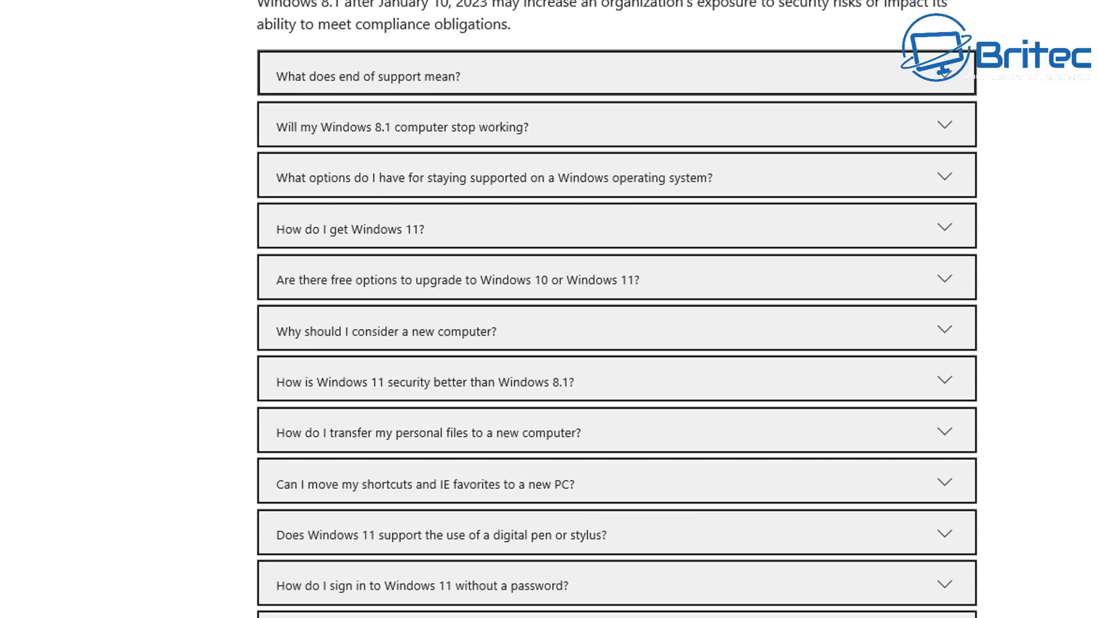
left_click(611, 278)
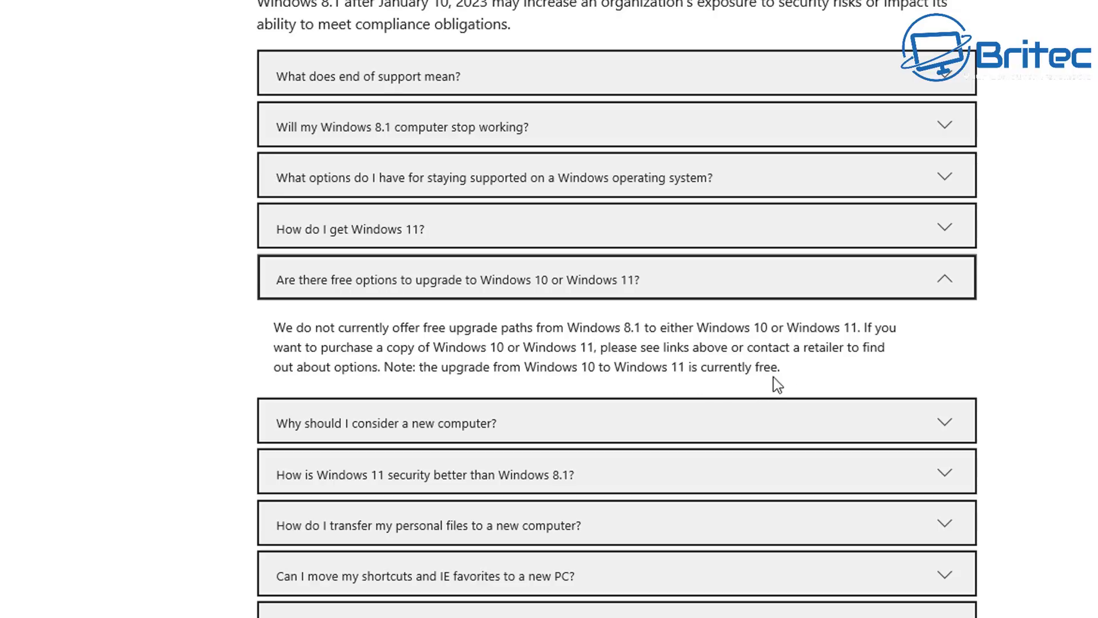
left_click_drag(795, 367, 223, 318)
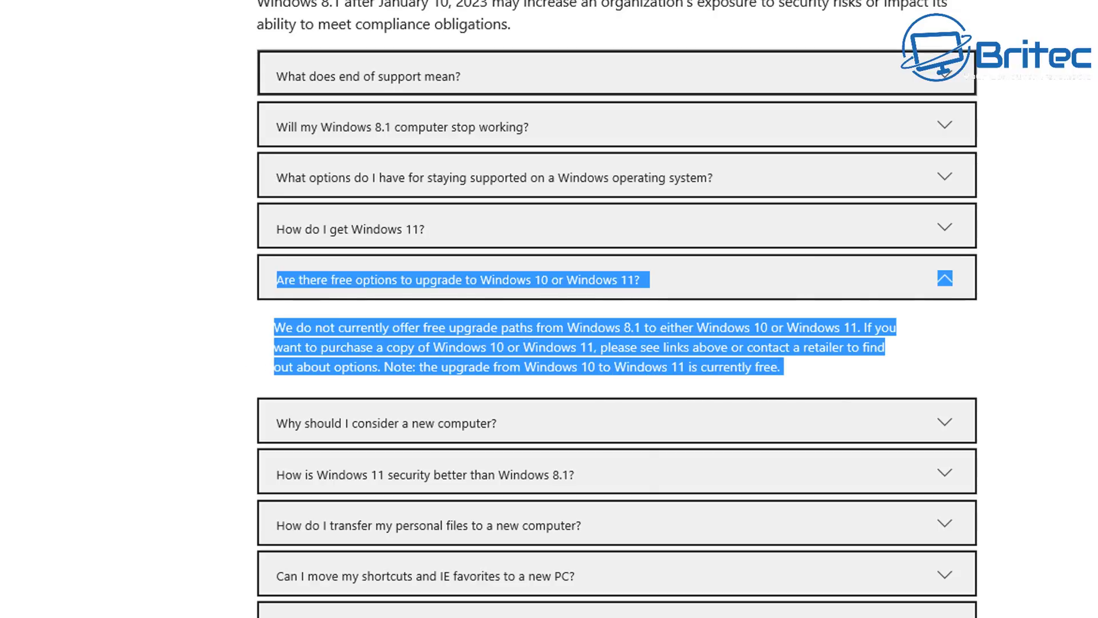
left_click(1034, 404)
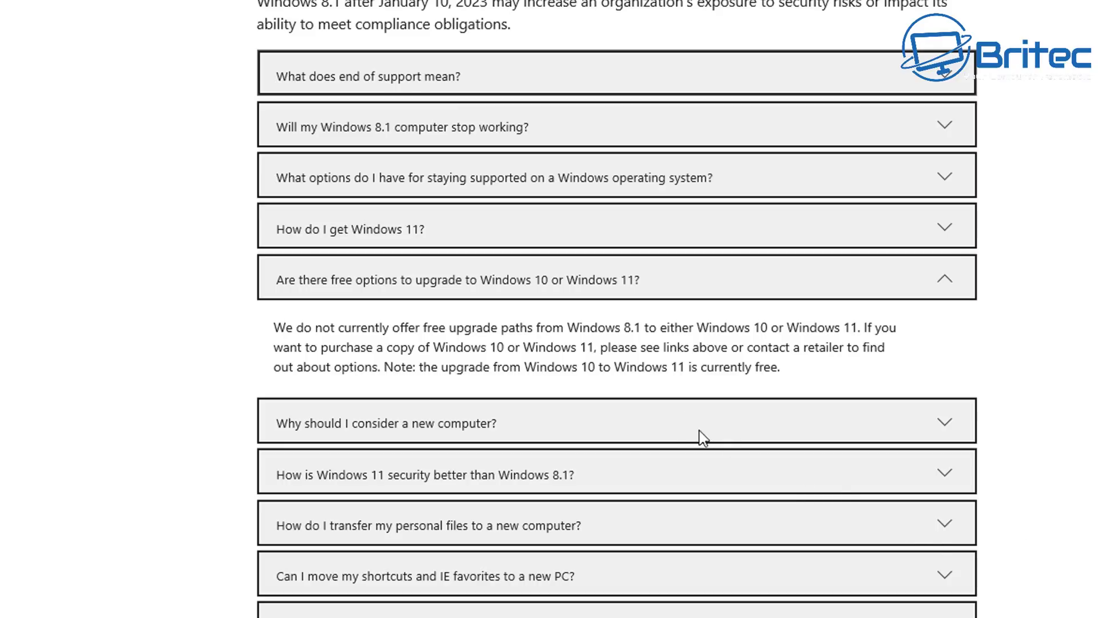
left_click(648, 285)
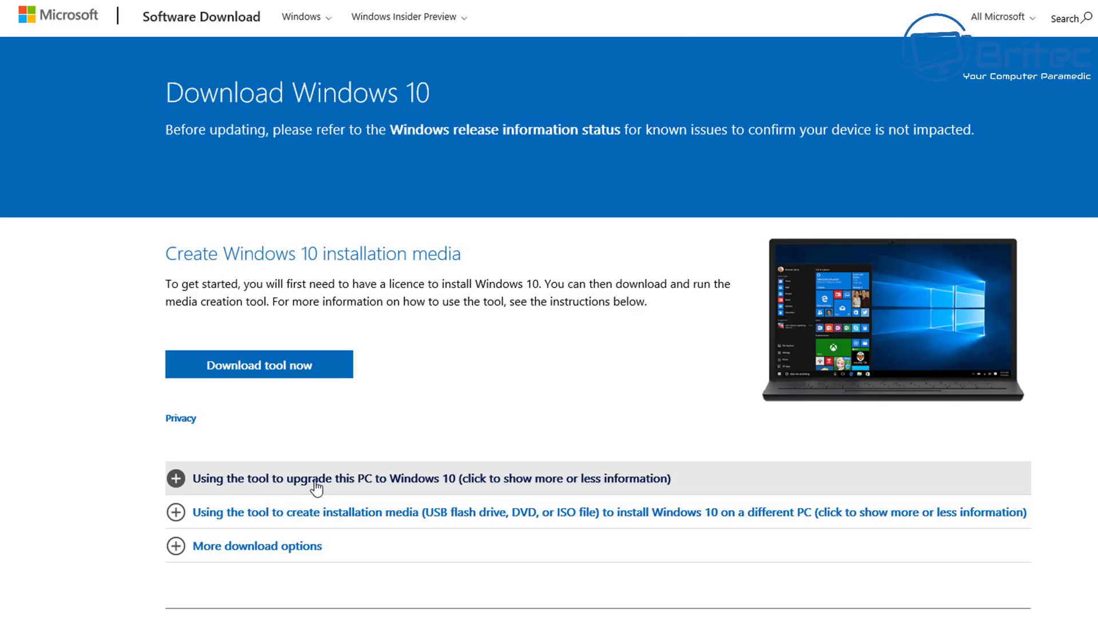
left_click(237, 485)
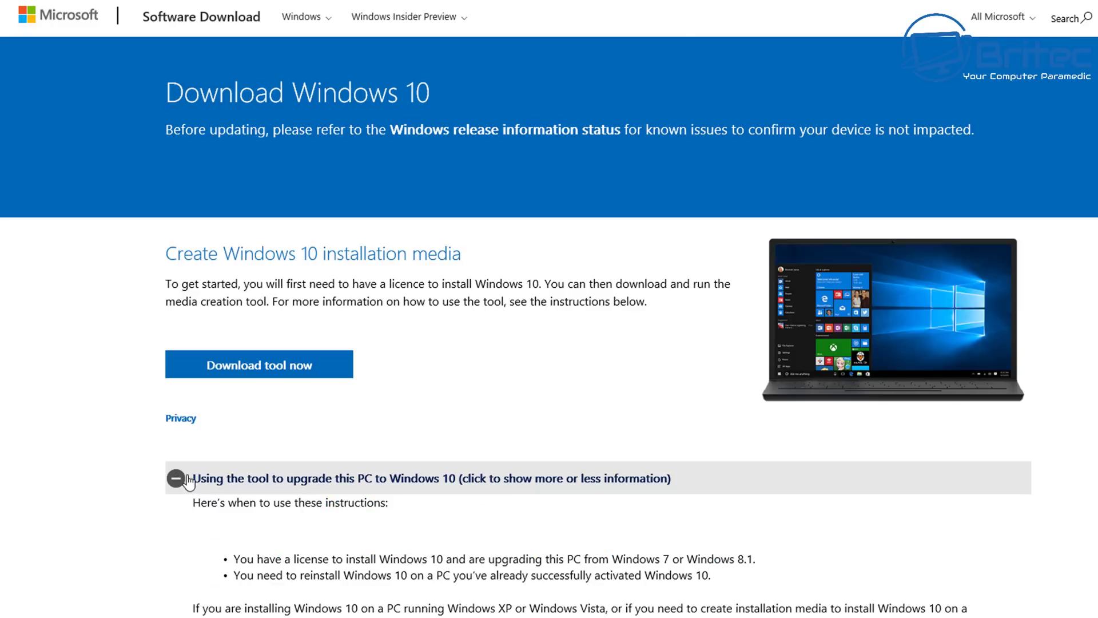
scroll(335, 475, "down", 5)
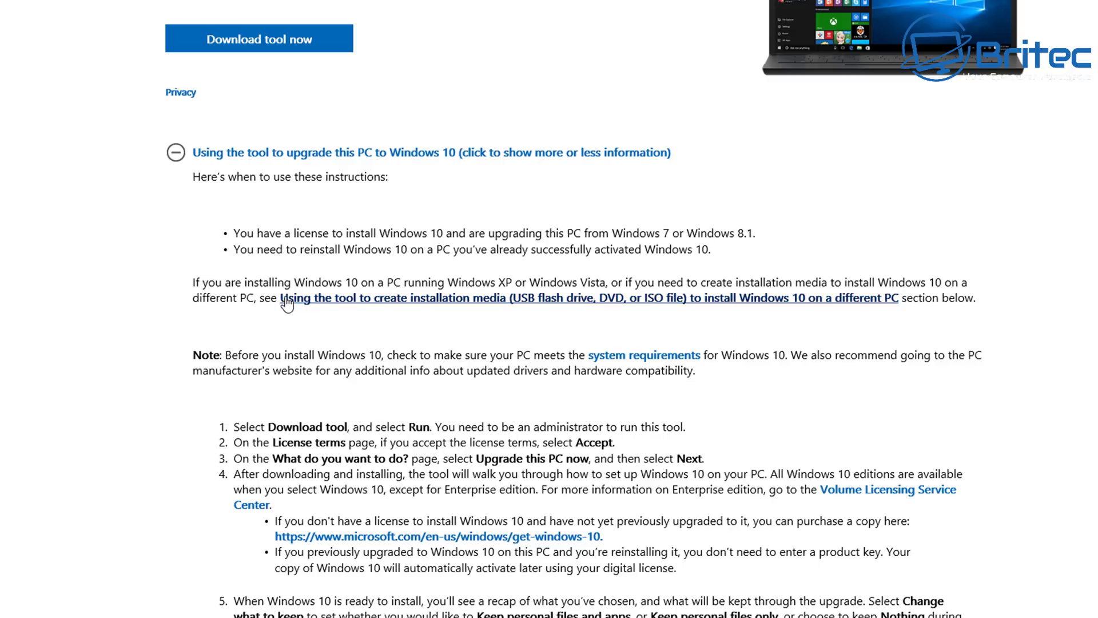
scroll(386, 334, "up", 5)
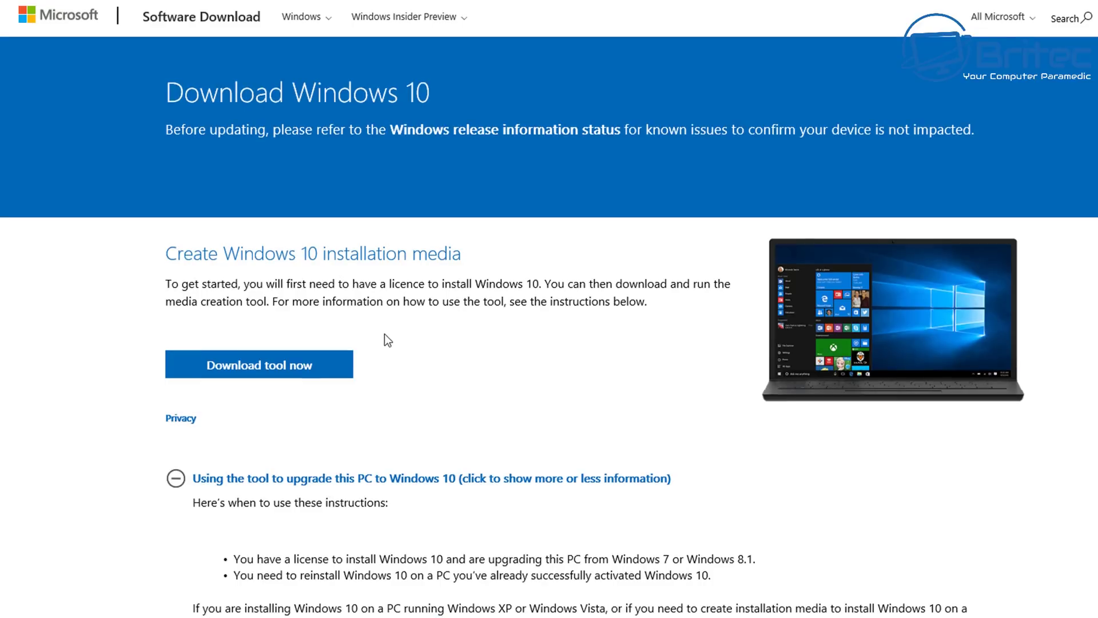
left_click(258, 367)
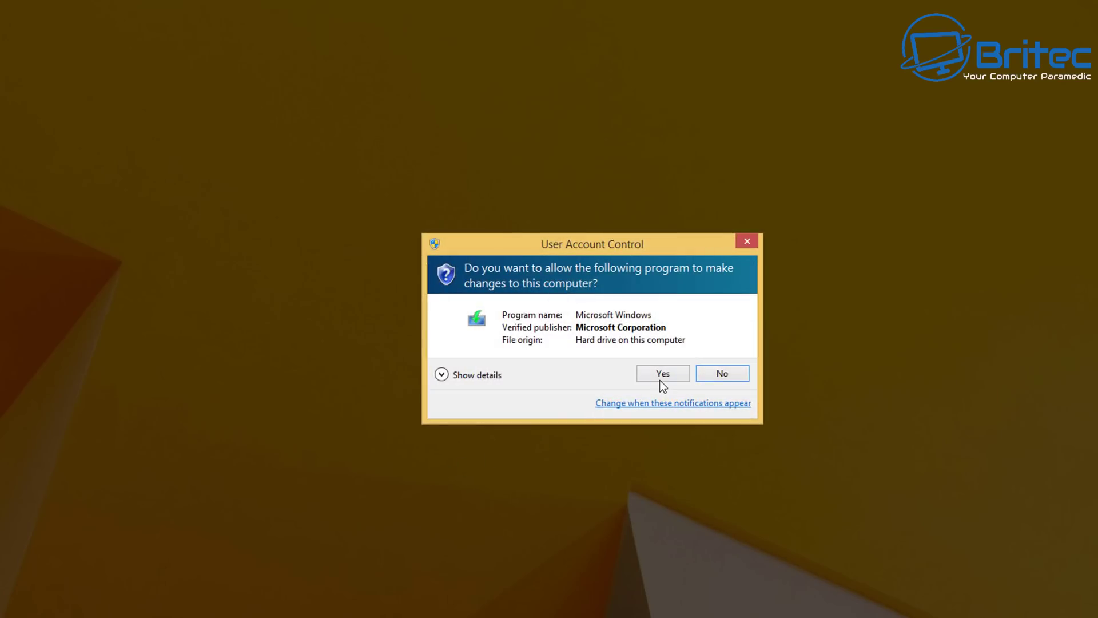
left_click(660, 381)
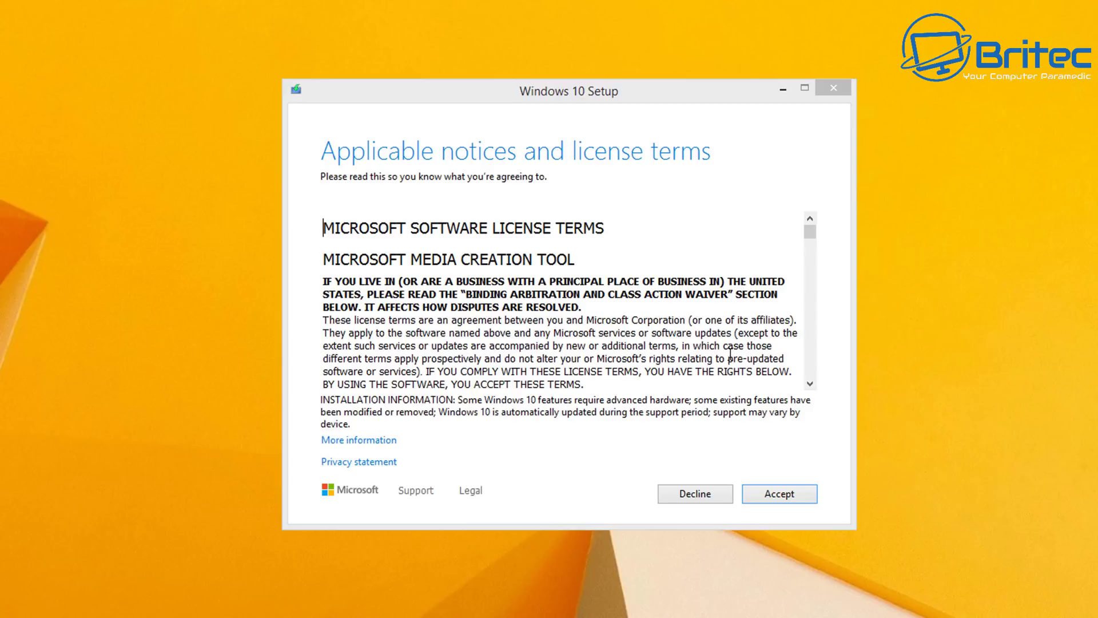
left_click(790, 503)
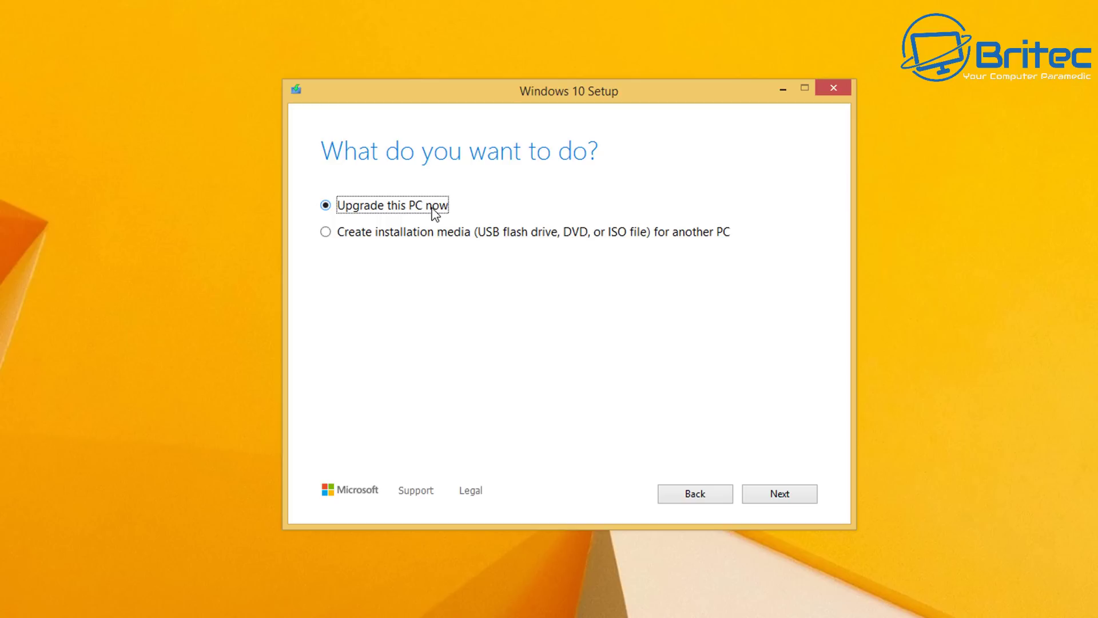
left_click(389, 237)
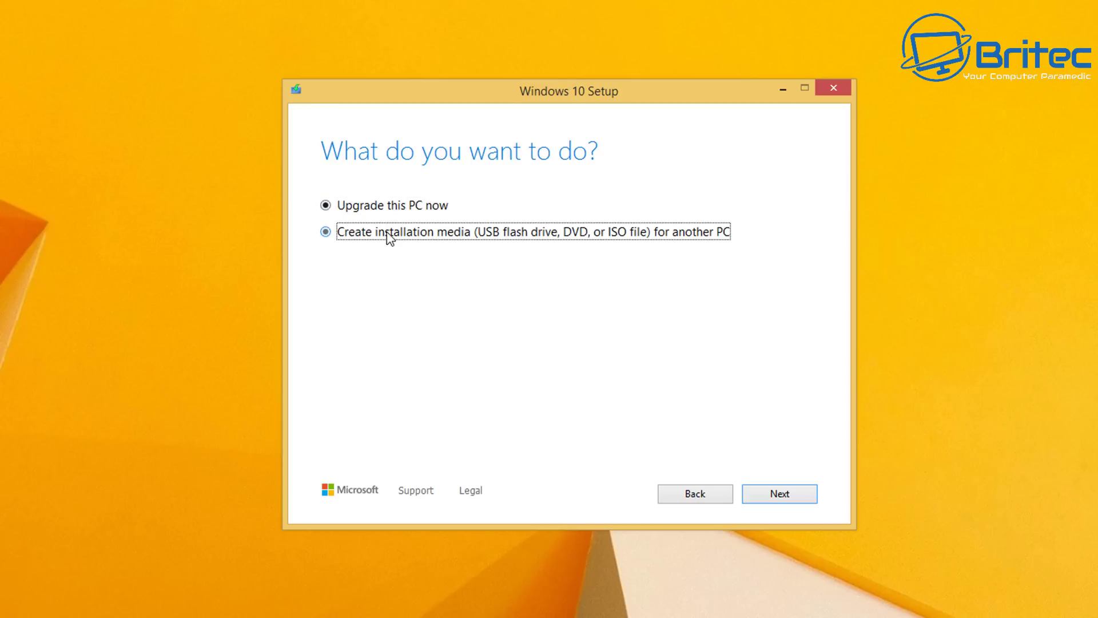
left_click(370, 207)
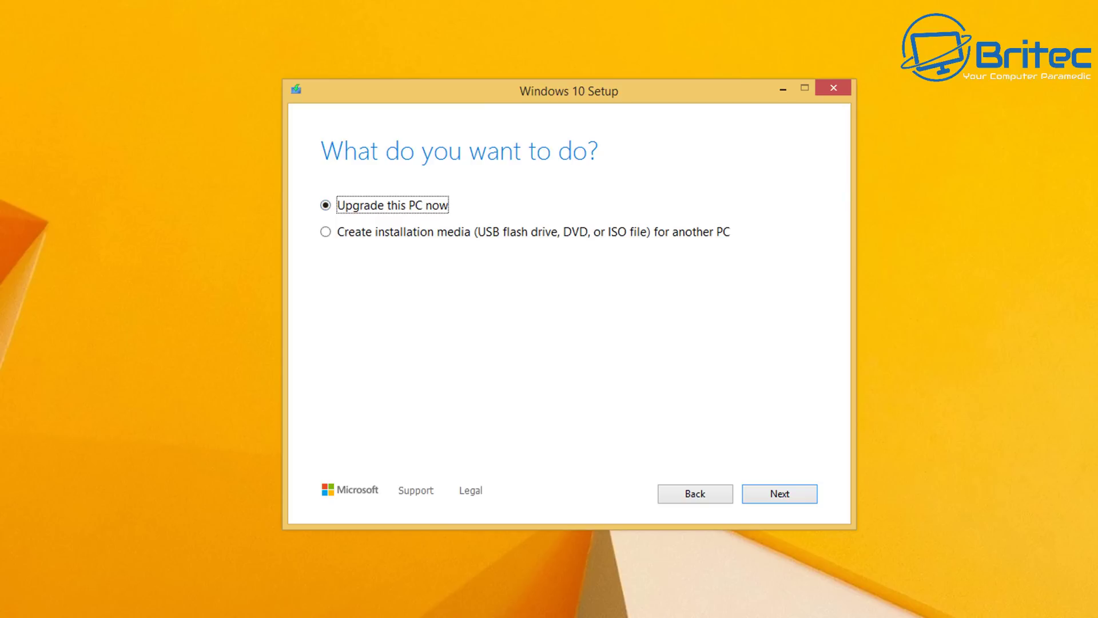
left_click(784, 503)
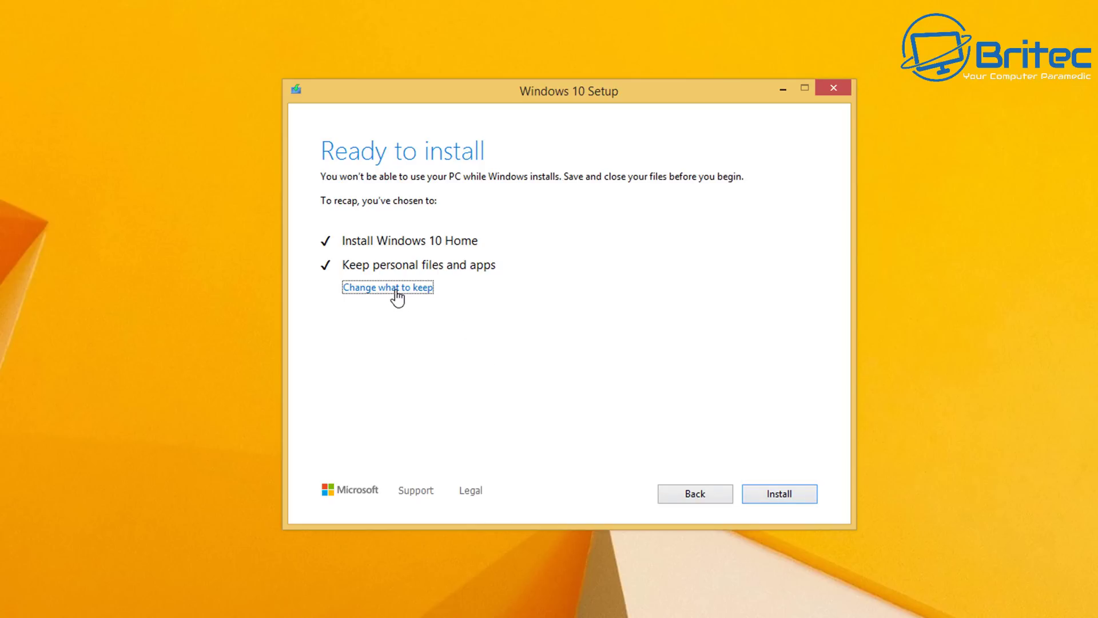
left_click(780, 494)
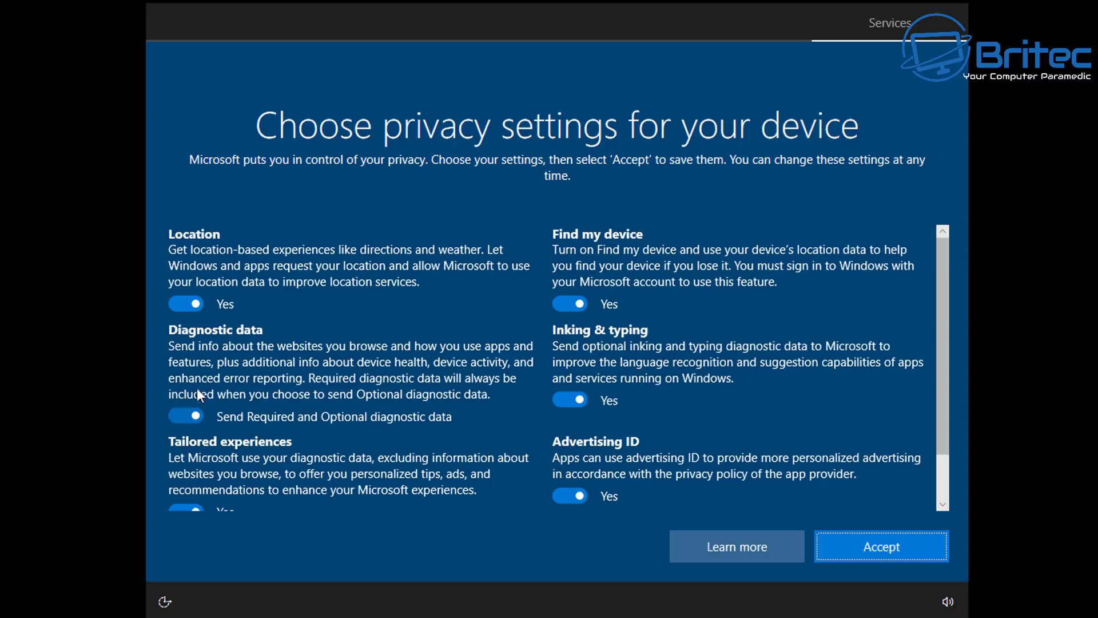
left_click(191, 413)
left_click(189, 299)
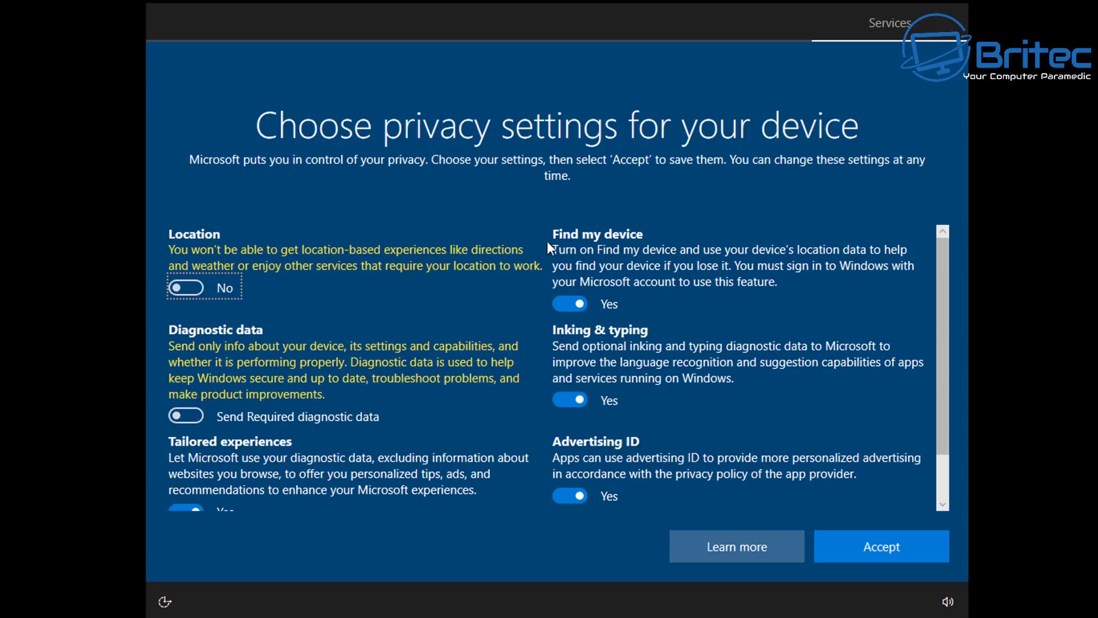
left_click(570, 303)
left_click(571, 383)
left_click(574, 481)
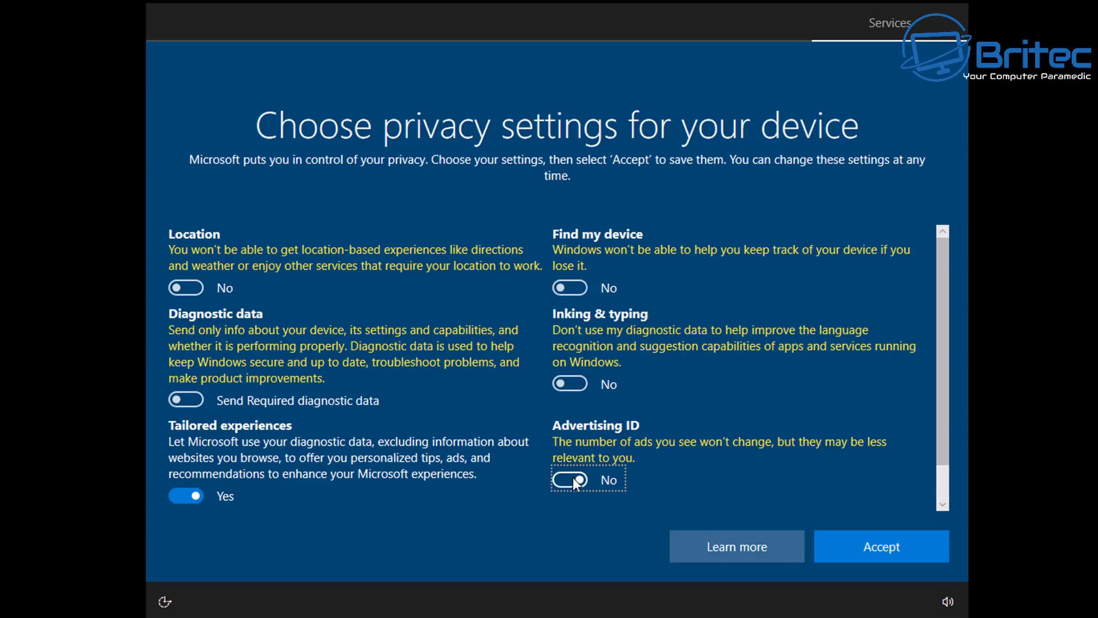
left_click(267, 493)
scroll(744, 475, "down", 1)
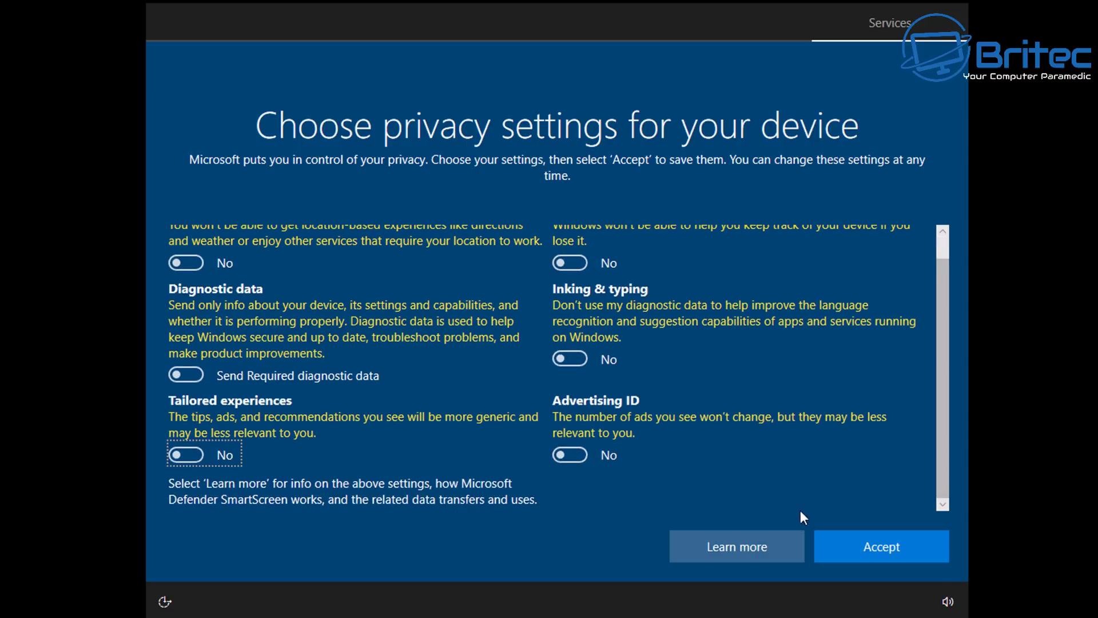
left_click(859, 544)
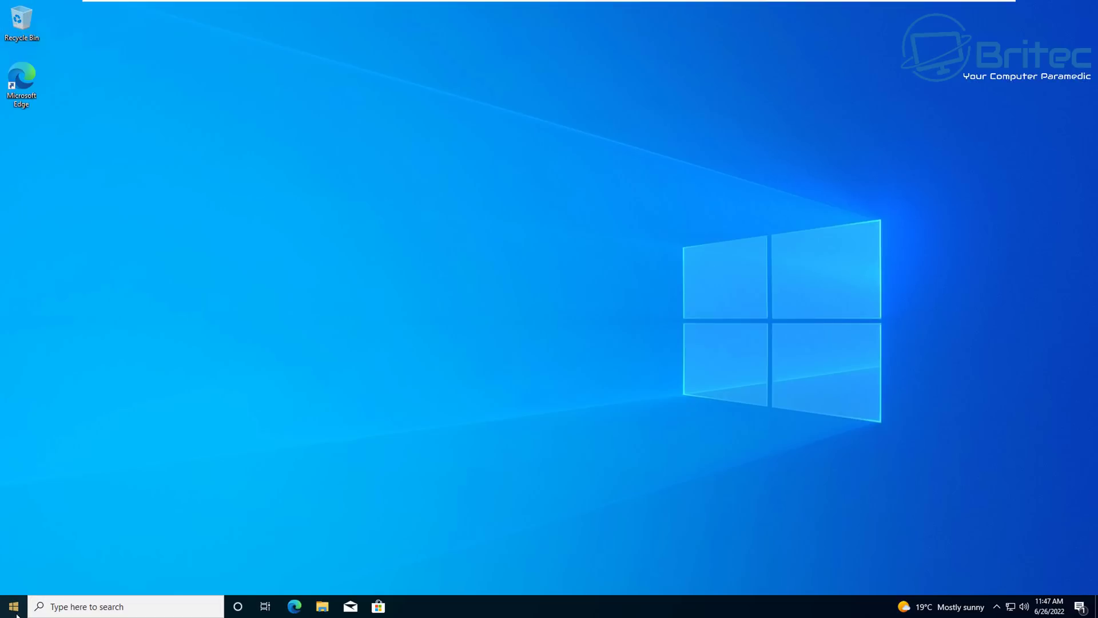
left_click(13, 605)
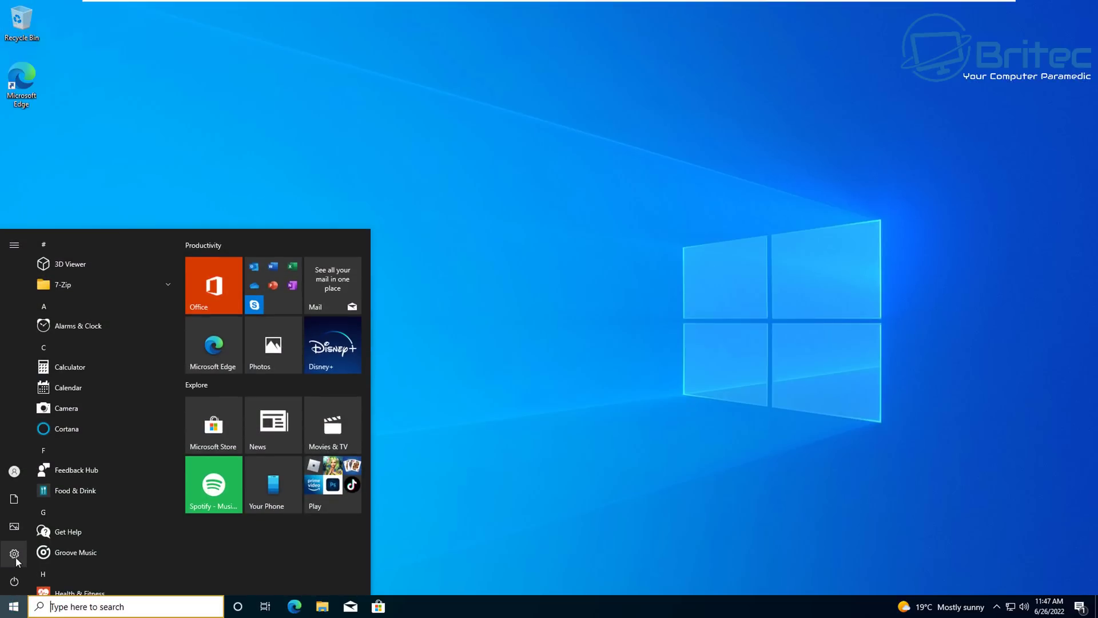
mouse_move(16, 557)
left_click(66, 550)
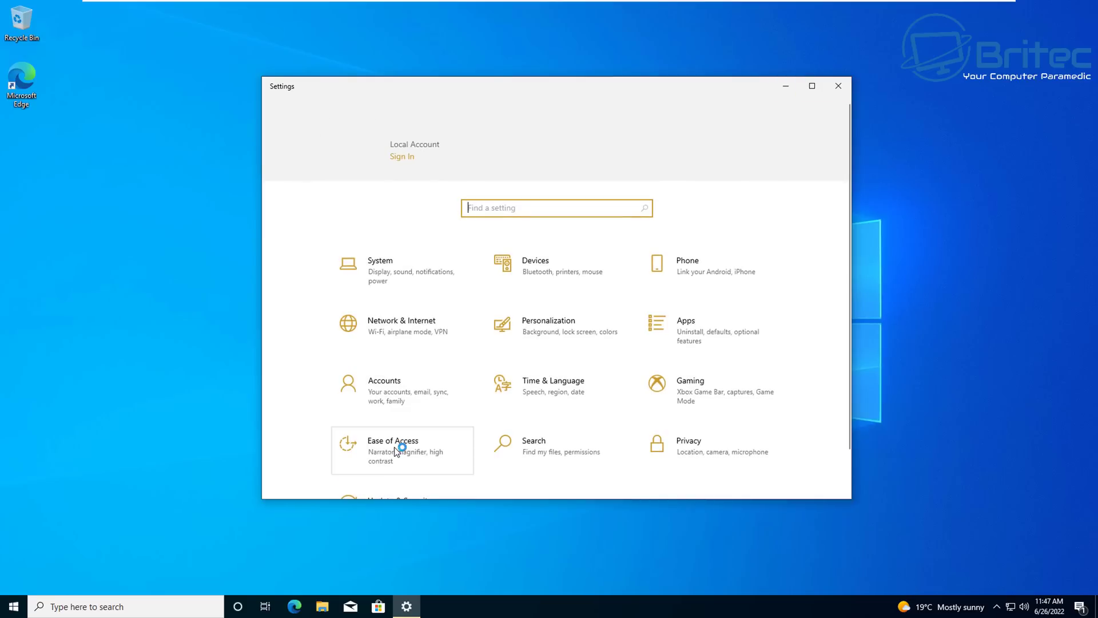
scroll(396, 451, "down", 1)
scroll(395, 452, "down", 1)
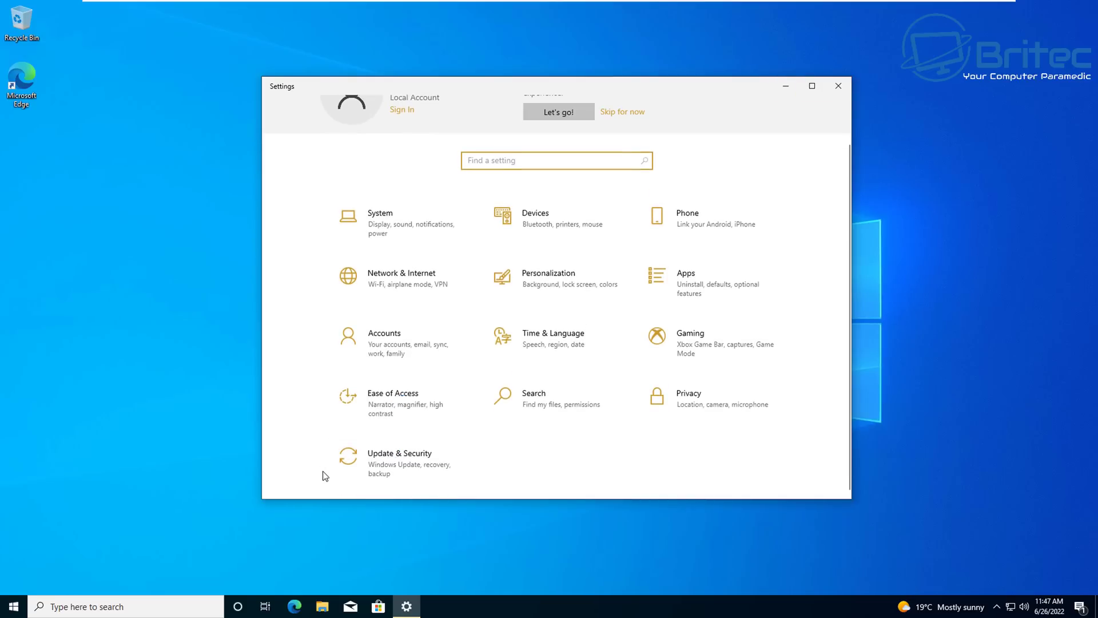
left_click(409, 464)
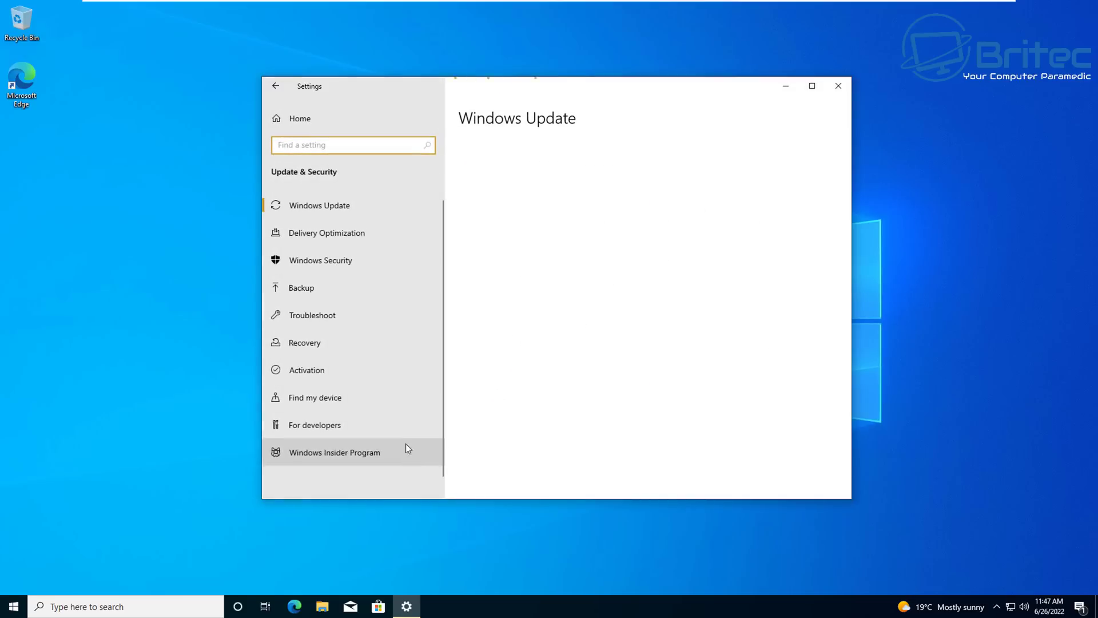
left_click(339, 370)
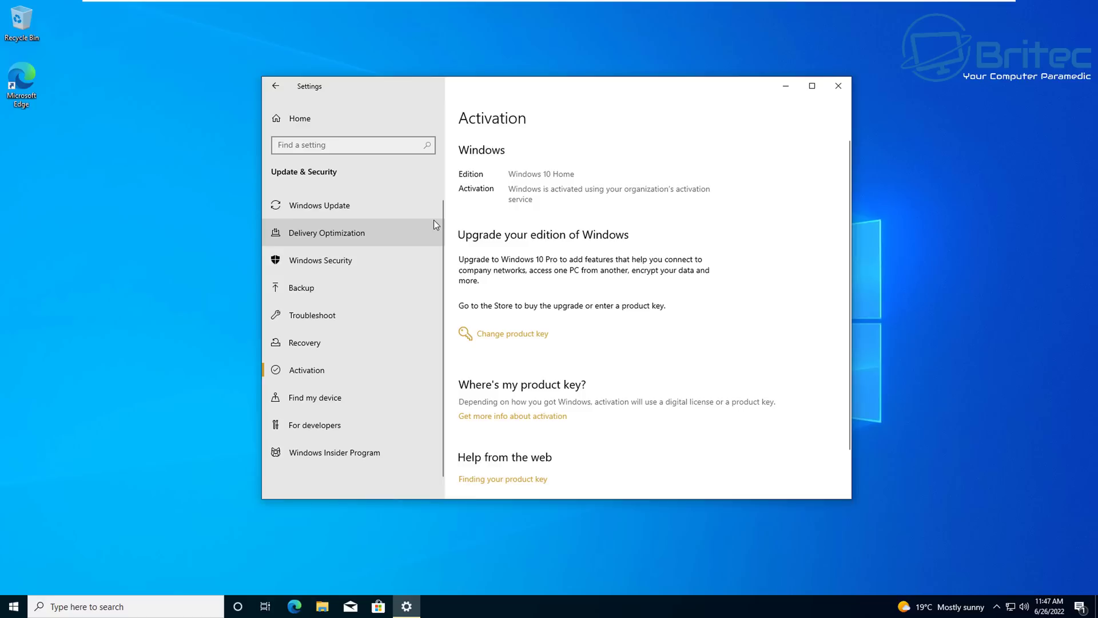
left_click(387, 215)
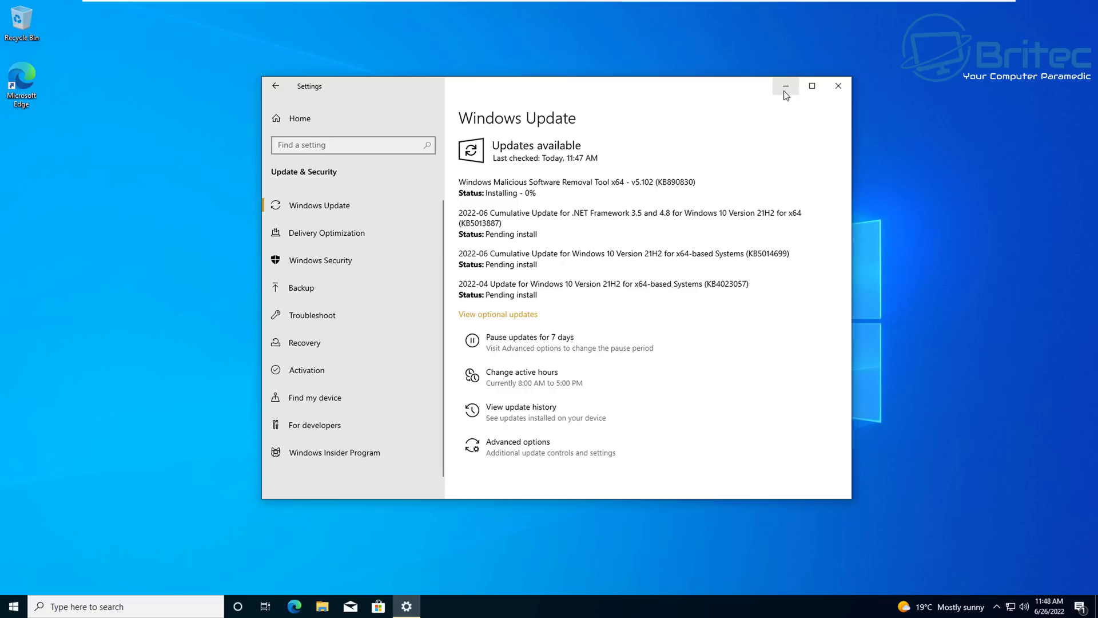
left_click(837, 87)
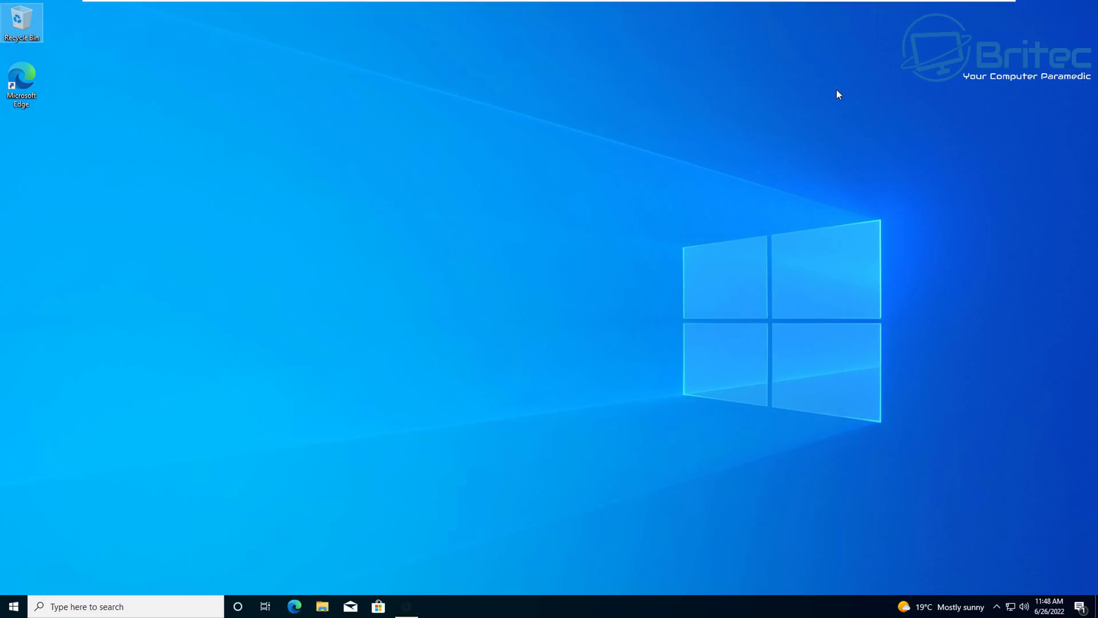